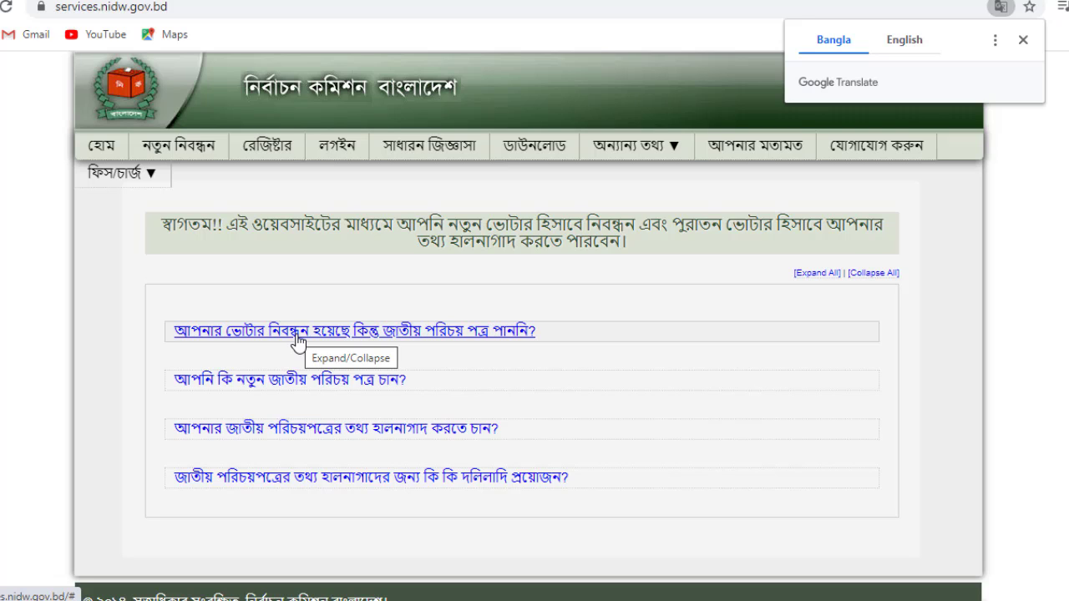
- Go from the download section to the ভোটার তথ্য (voter information) lookup page
{"action": "left_click", "coordinate": [539, 161]}
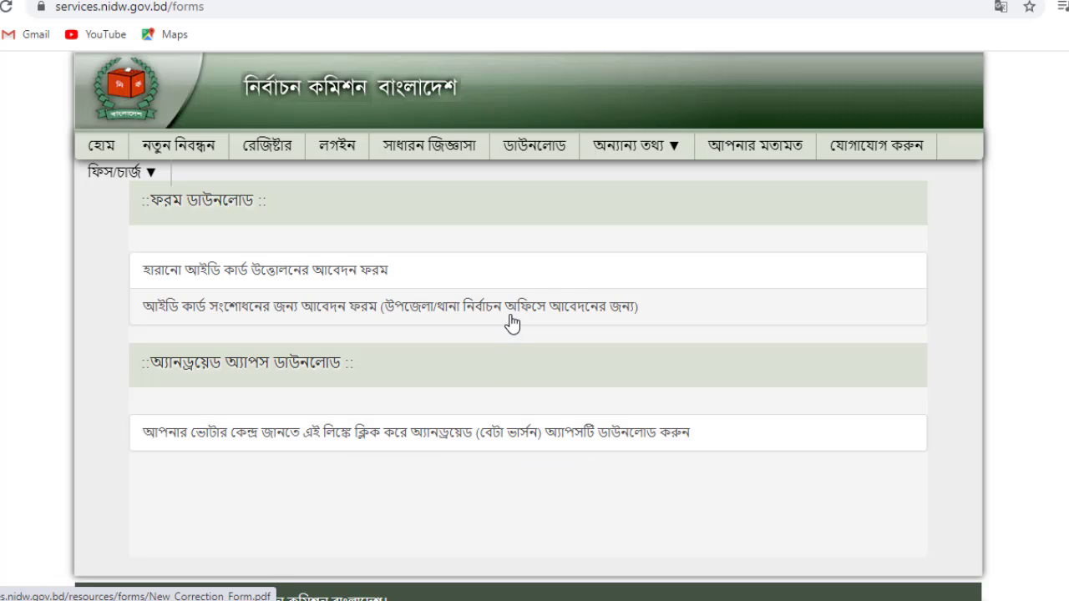
{"action": "left_click", "coordinate": [671, 161]}
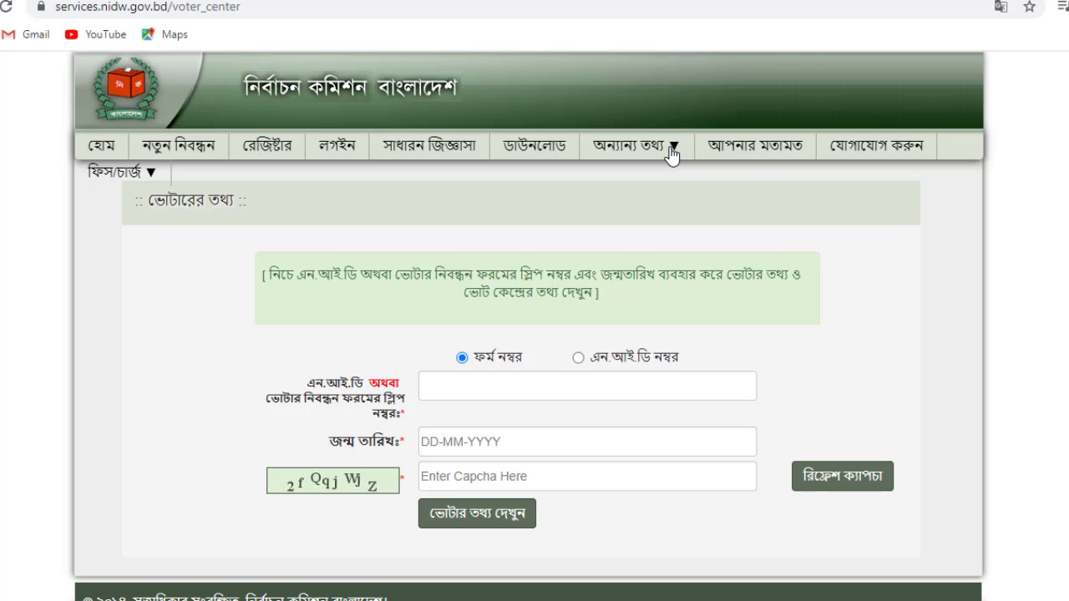
{"action": "mouse_move", "coordinate": [657, 155]}
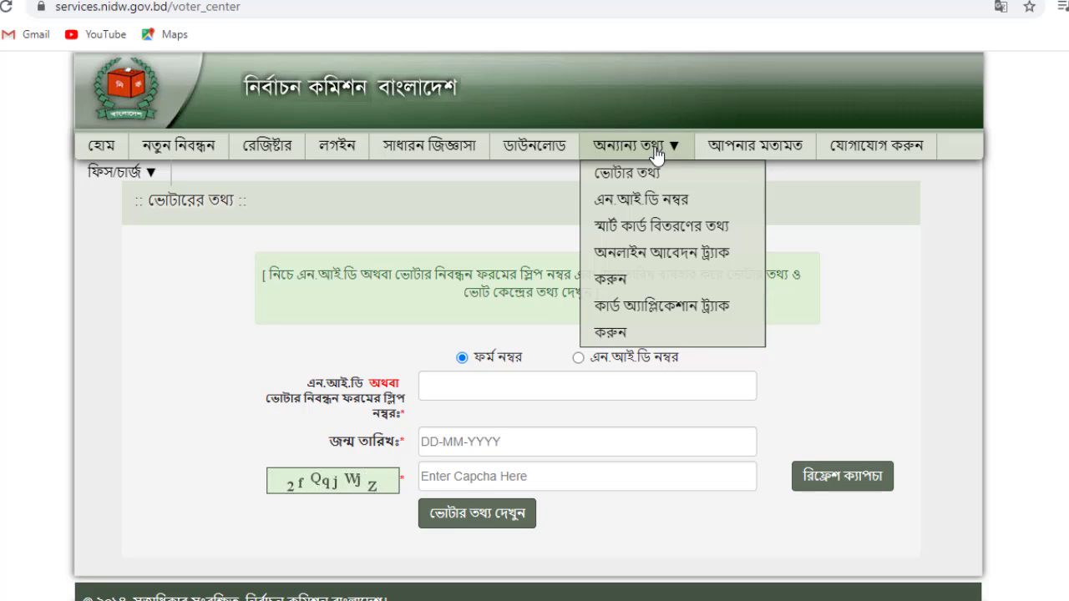
- Open the এন.আই.ডি নম্বর lookup and switch the search to NID number, ready to enter it
{"action": "left_click", "coordinate": [642, 199]}
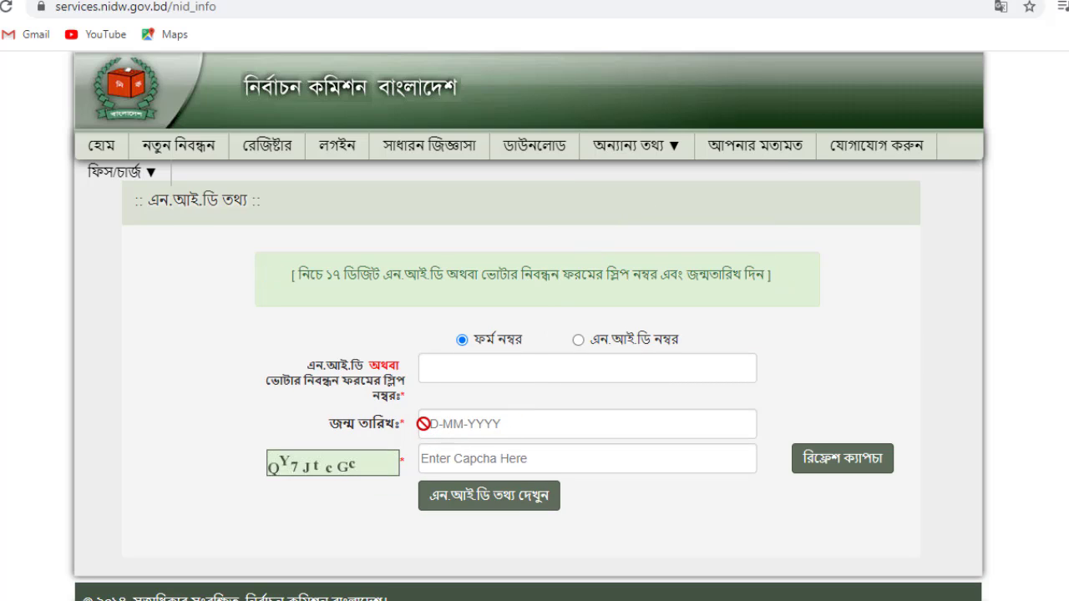
{"action": "left_click", "coordinate": [579, 341]}
{"action": "mouse_move", "coordinate": [604, 381]}
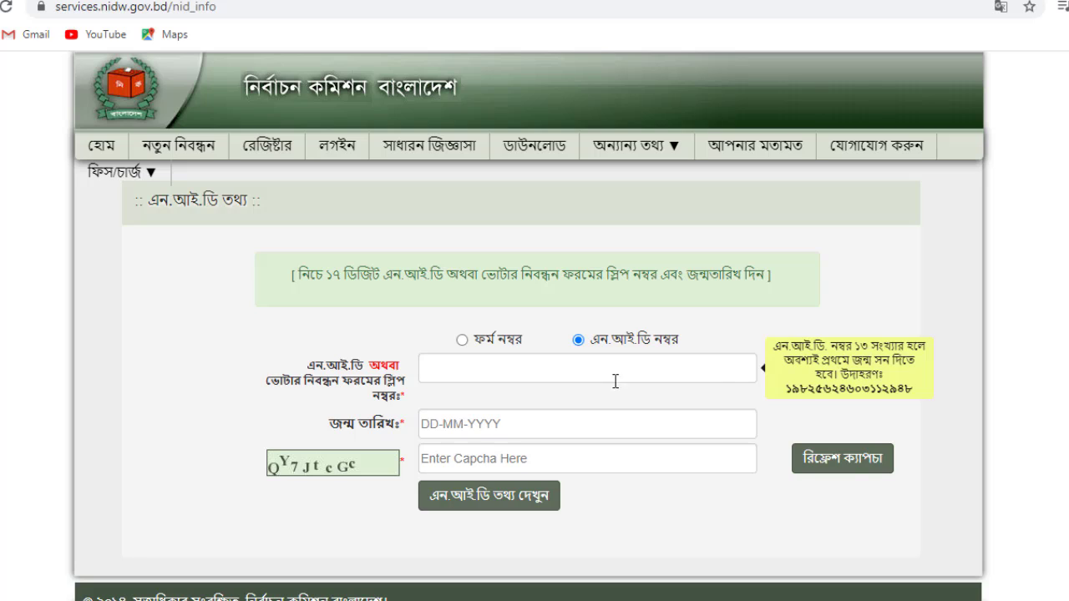
{"action": "left_click", "coordinate": [688, 370]}
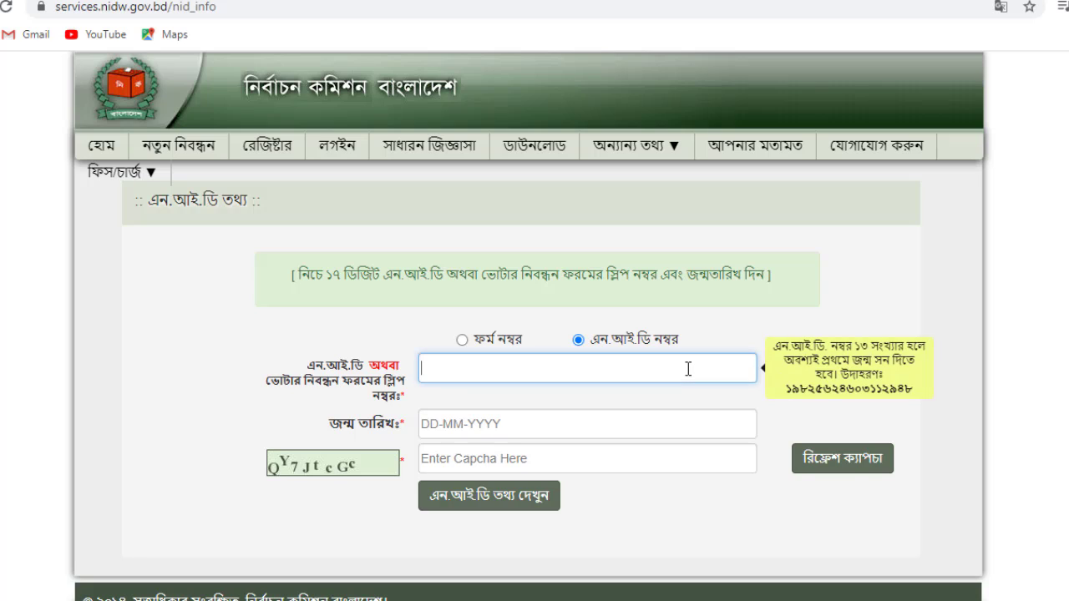
{"action": "left_click", "coordinate": [638, 346]}
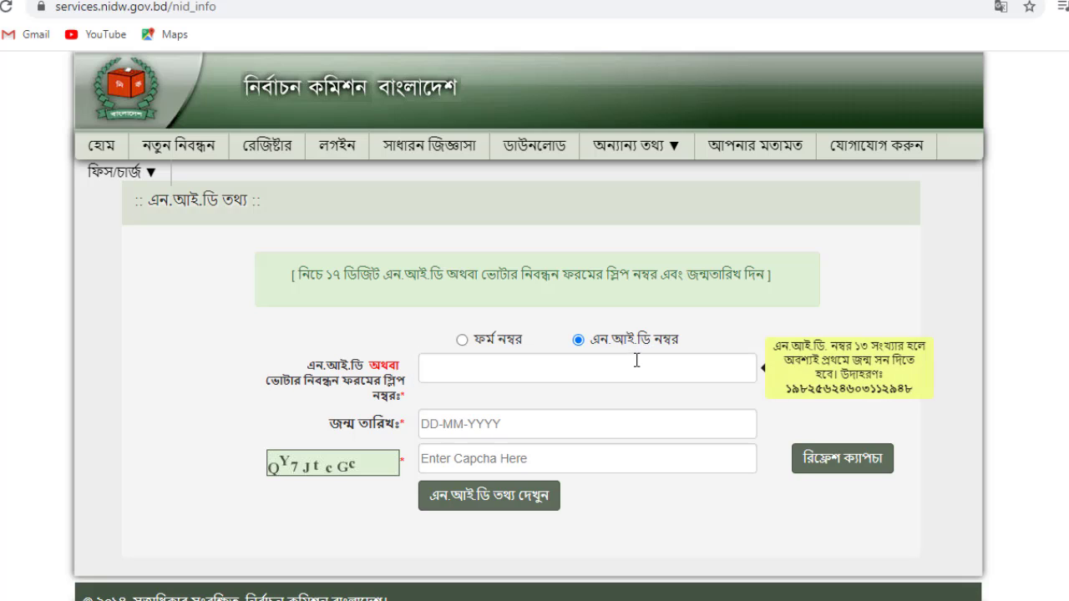
{"action": "left_click", "coordinate": [637, 362]}
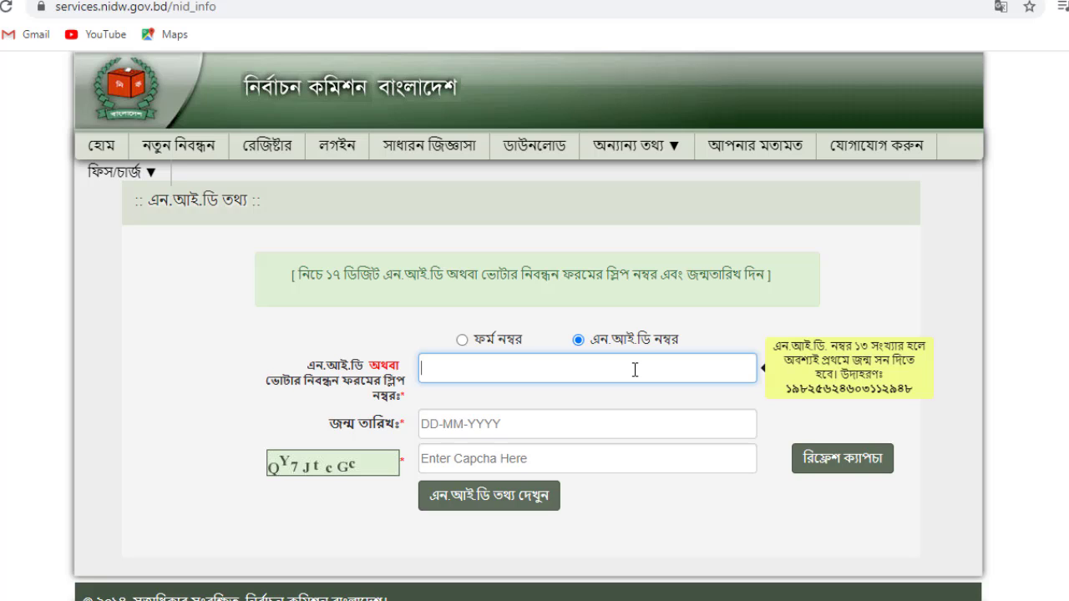
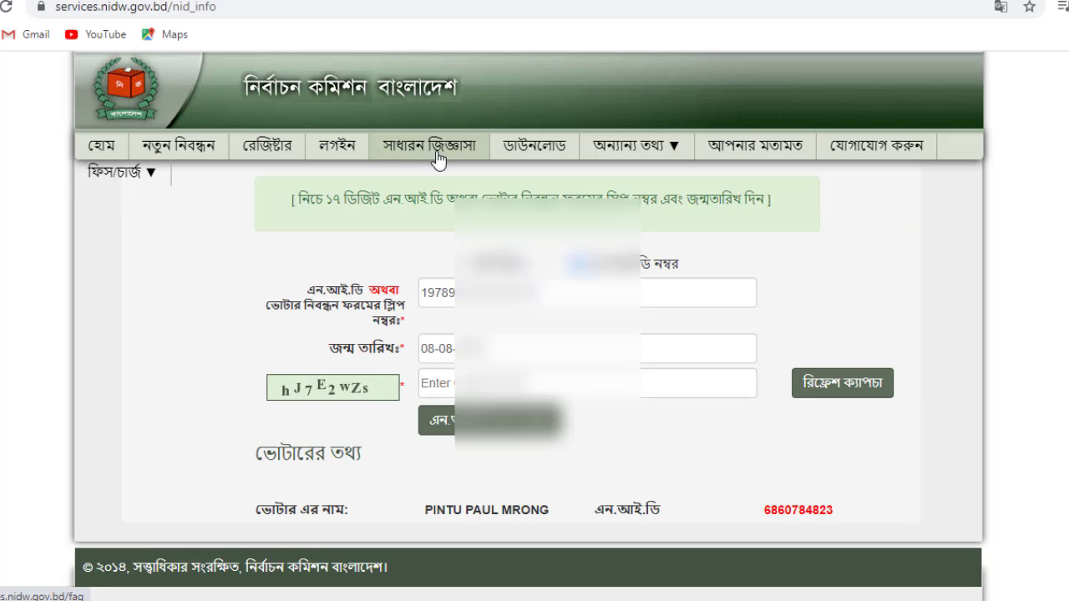
- Open New_Lost_Form.pdf from the forms page, scroll through it, then close it
{"action": "left_click", "coordinate": [552, 159]}
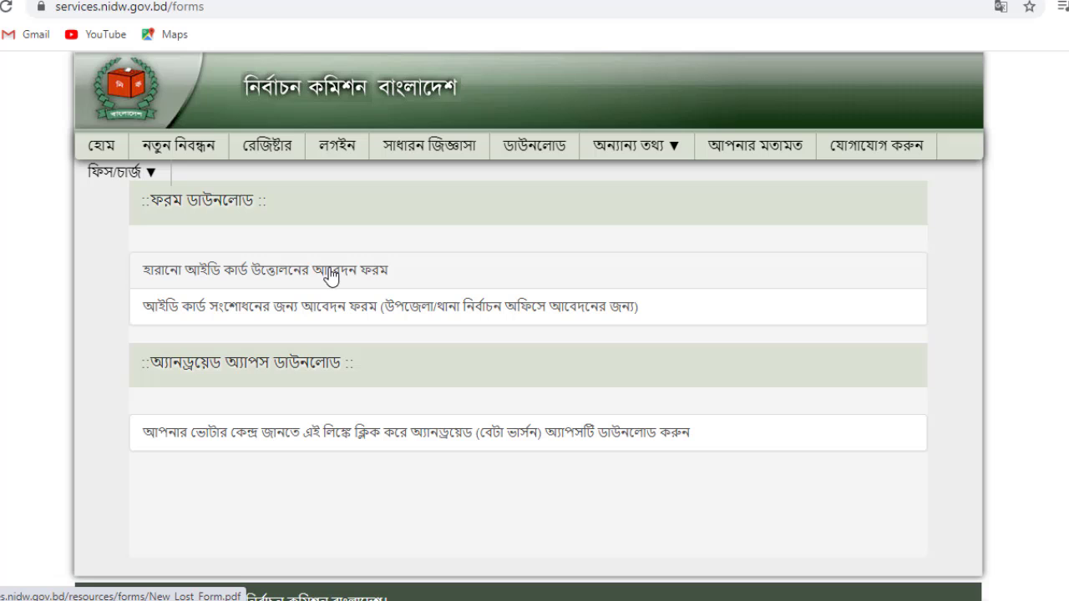
{"action": "left_click", "coordinate": [332, 277]}
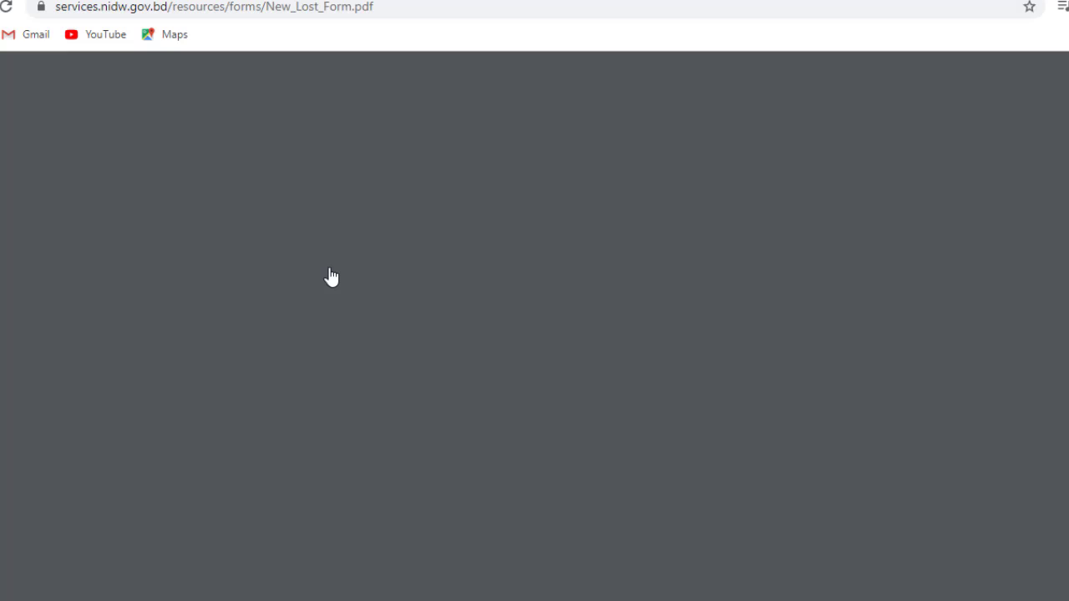
{"action": "scroll", "coordinate": [501, 297], "scroll_direction": "down", "scroll_amount": 5}
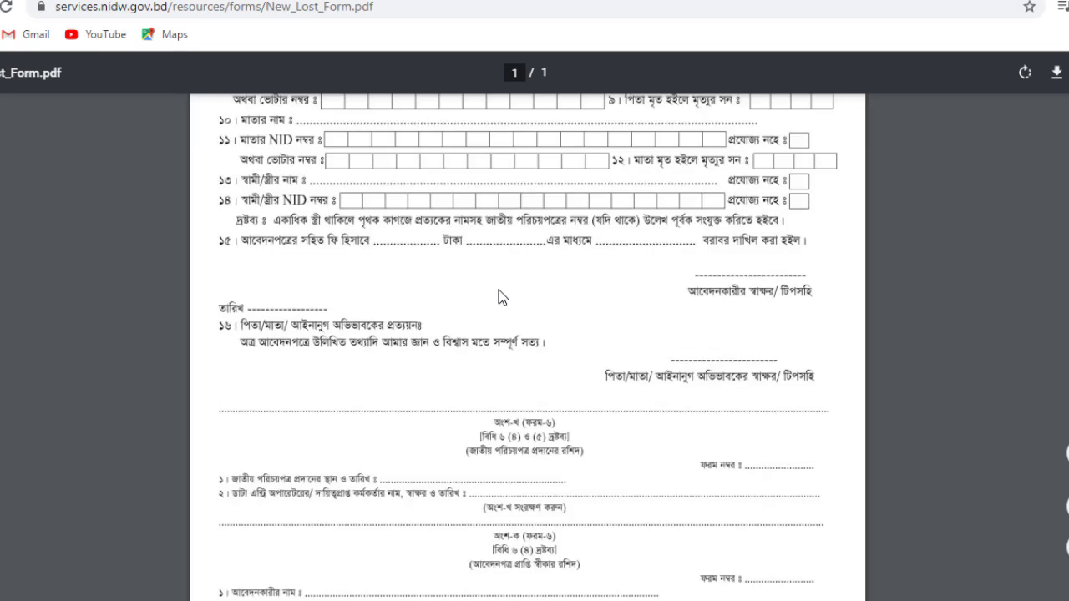
{"action": "scroll", "coordinate": [499, 290], "scroll_direction": "down", "scroll_amount": 3}
{"action": "scroll", "coordinate": [499, 289], "scroll_direction": "up", "scroll_amount": 8}
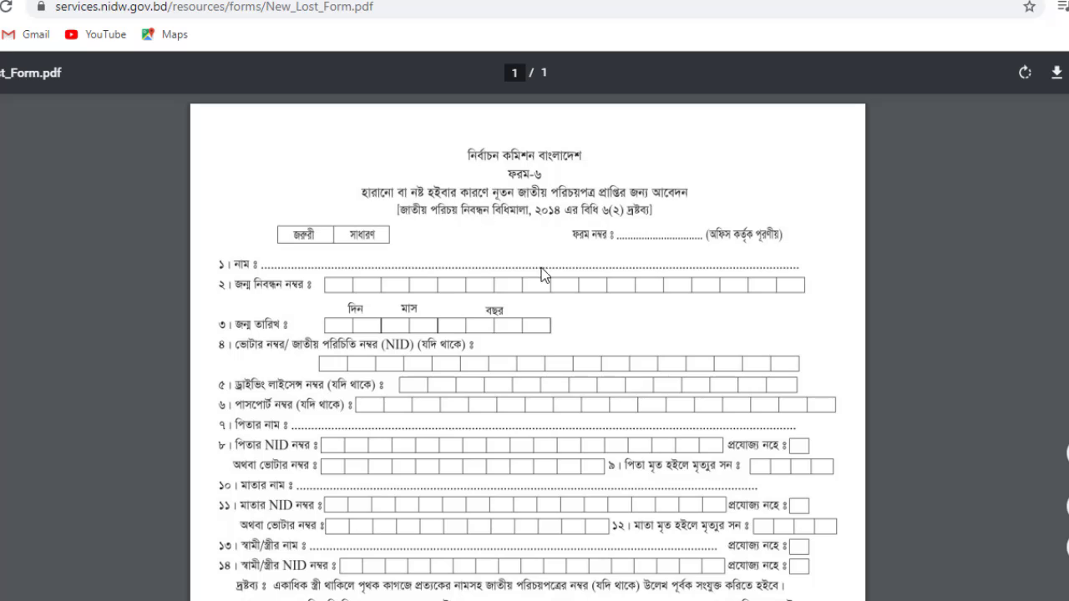
{"action": "scroll", "coordinate": [534, 275], "scroll_direction": "down", "scroll_amount": 8}
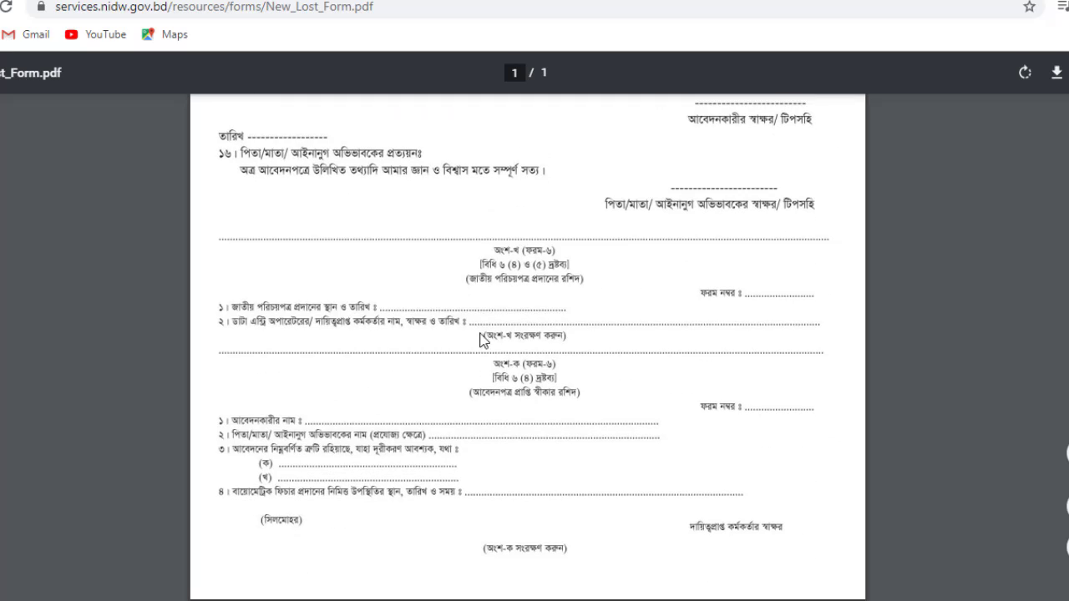
{"action": "scroll", "coordinate": [515, 456], "scroll_direction": "up", "scroll_amount": 10}
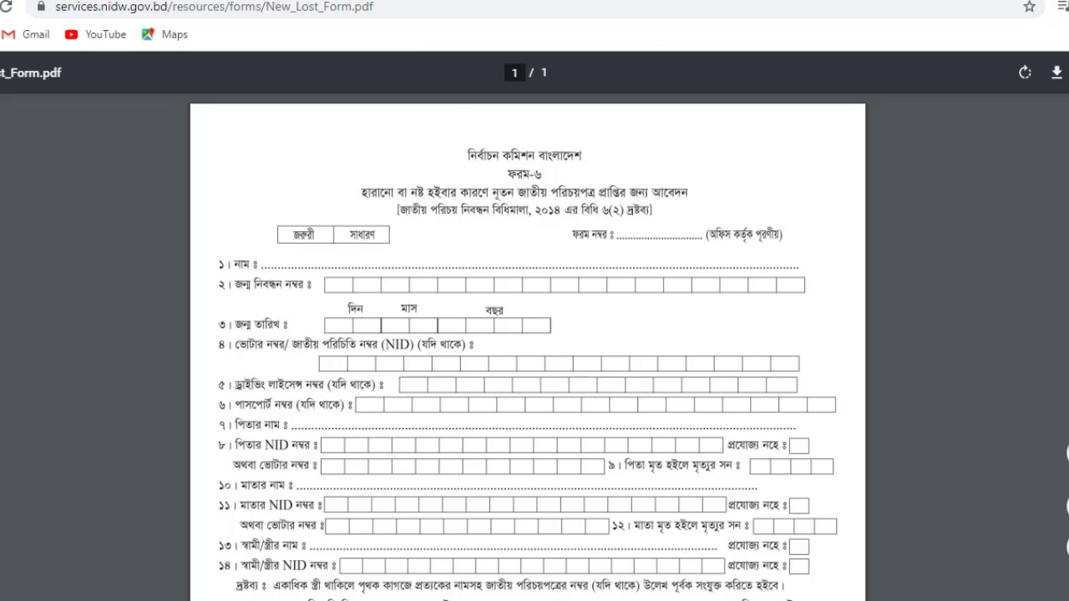
{"action": "left_click", "coordinate": [596, 0]}
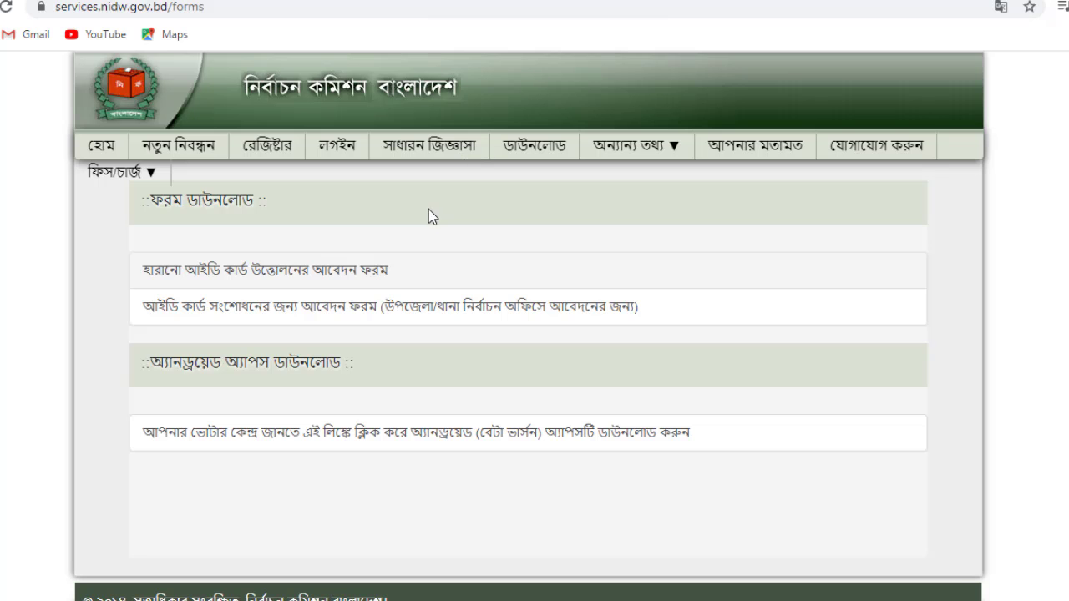
- Open the রেজিস্ট্রার form and enter the NID number, birth date and the captcha code
{"action": "left_click", "coordinate": [268, 151]}
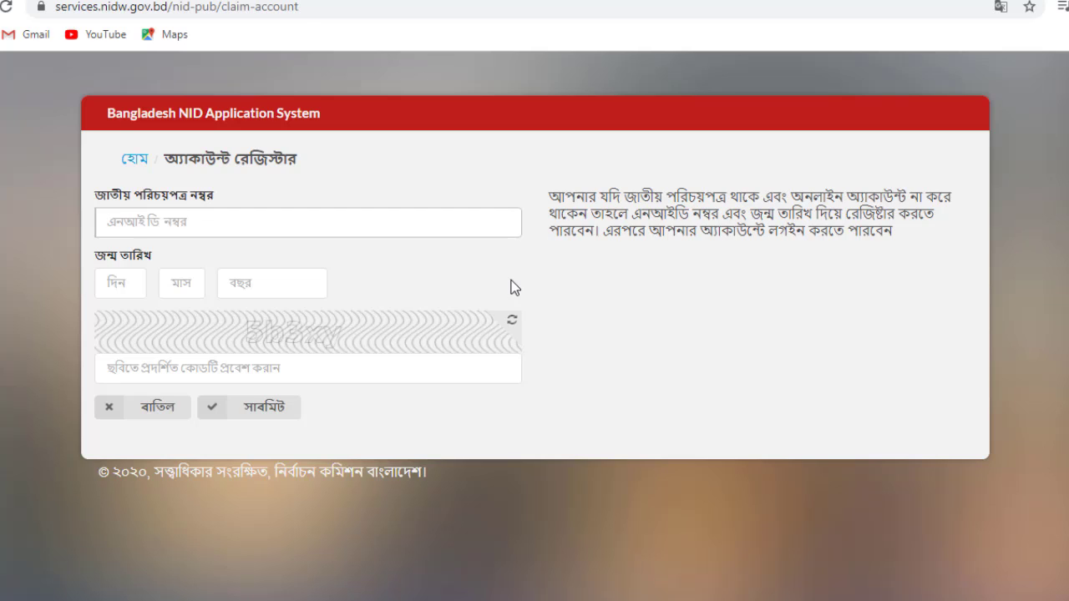
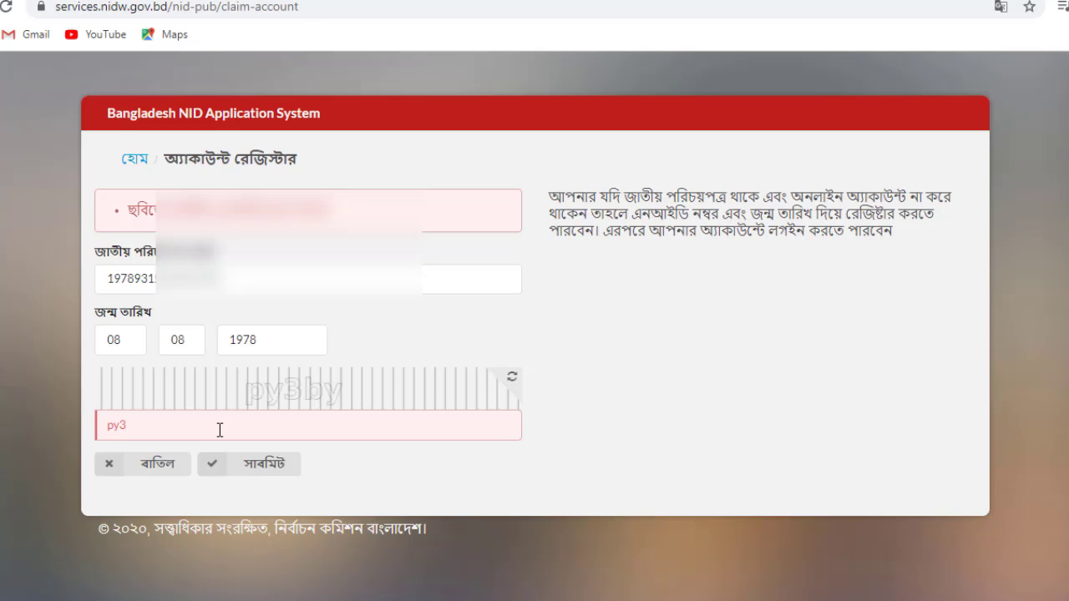
- Submit the registration details and set the present address to ঢাকা, টাঙ্গাইল, মধুপুর
{"action": "left_click", "coordinate": [253, 470]}
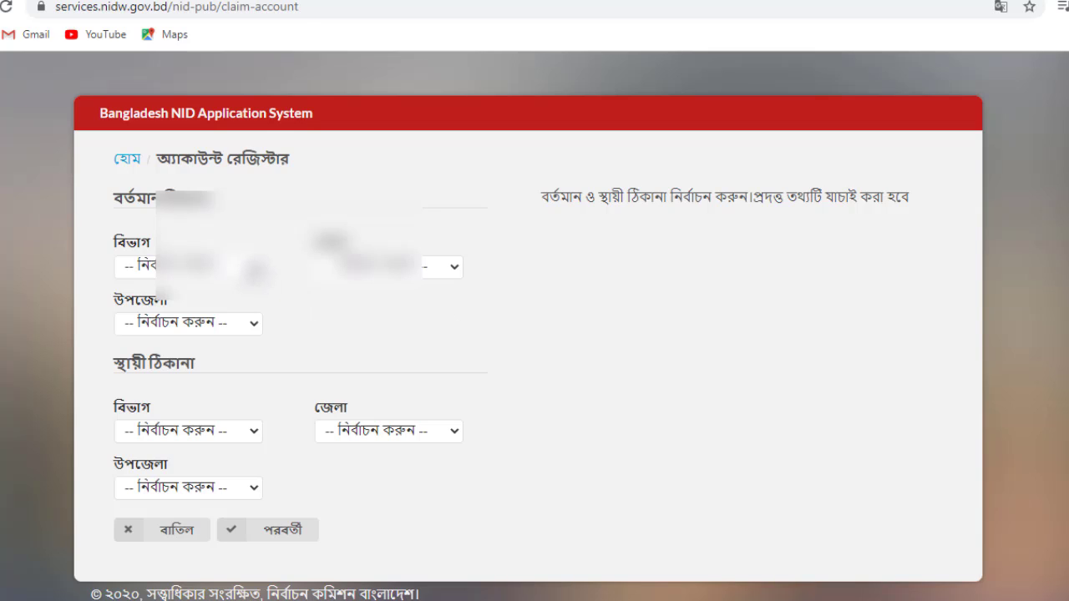
{"action": "left_click", "coordinate": [250, 267]}
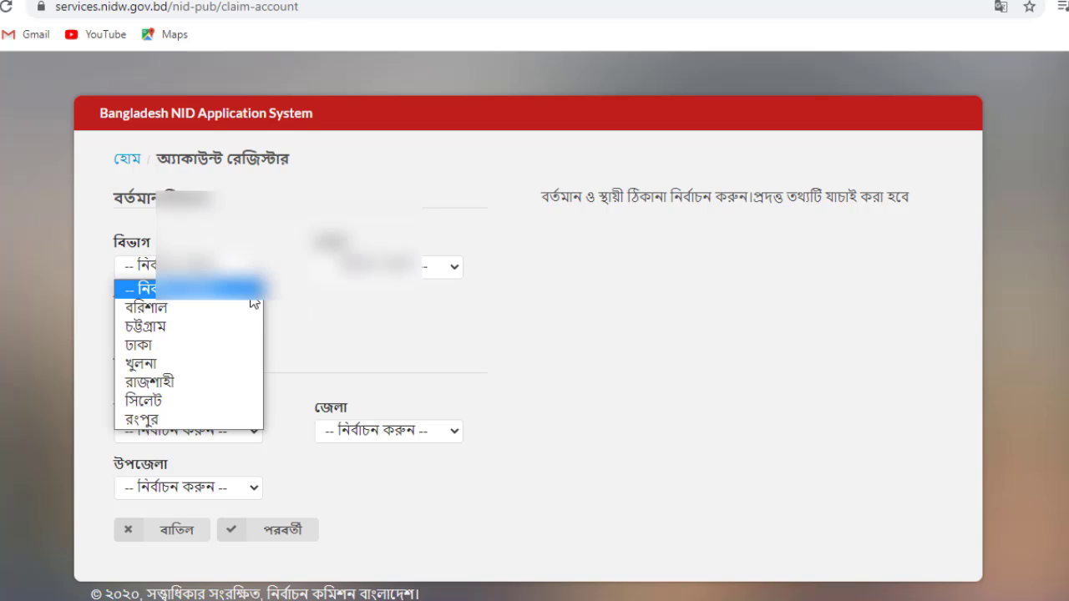
{"action": "left_click", "coordinate": [219, 339]}
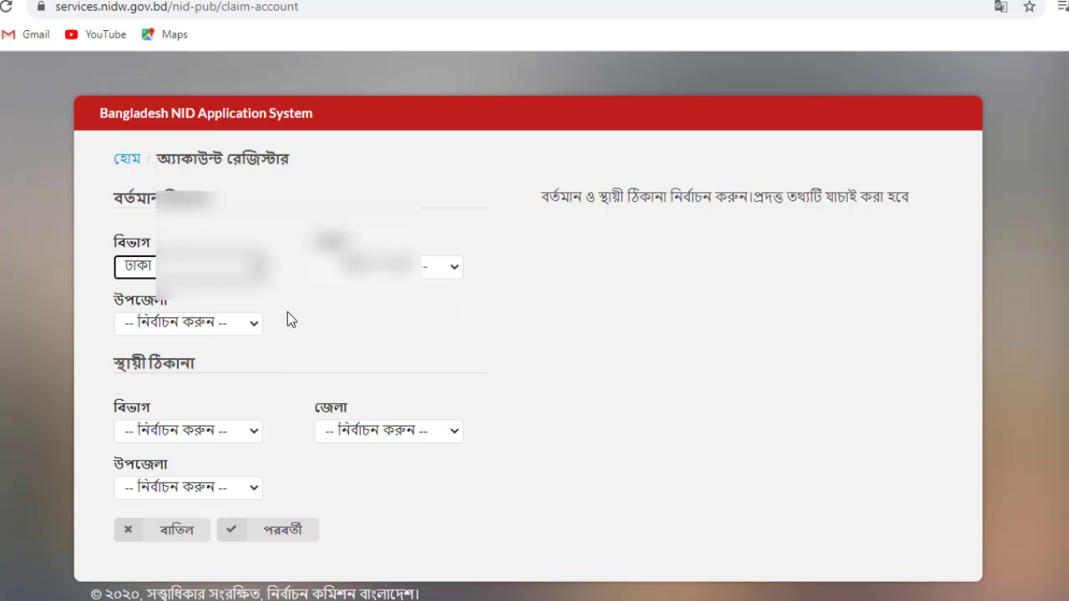
{"action": "left_click", "coordinate": [401, 267]}
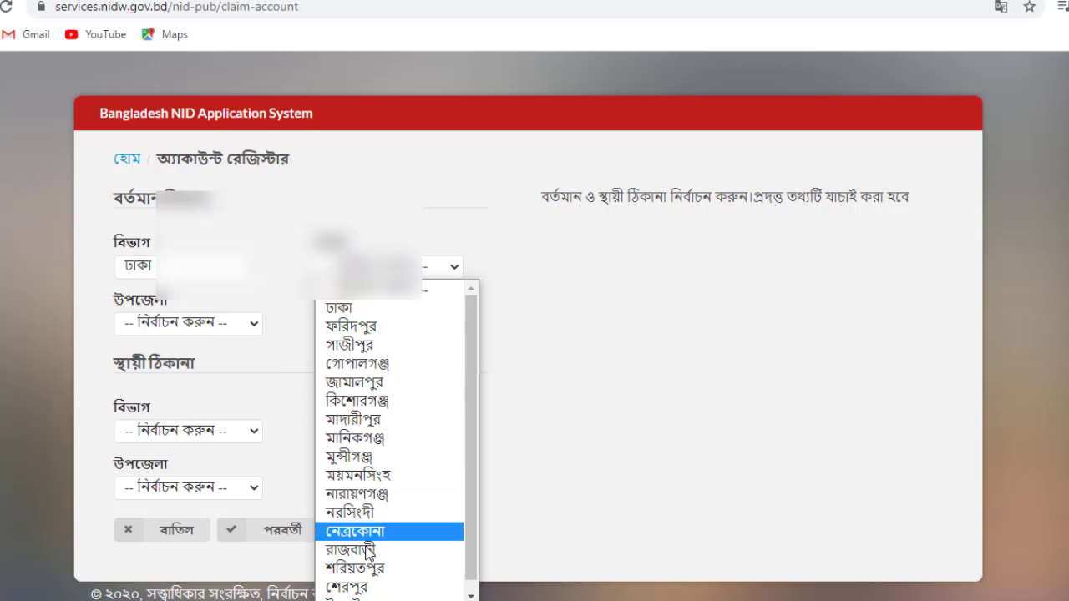
{"action": "scroll", "coordinate": [396, 535], "scroll_direction": "down", "scroll_amount": 2}
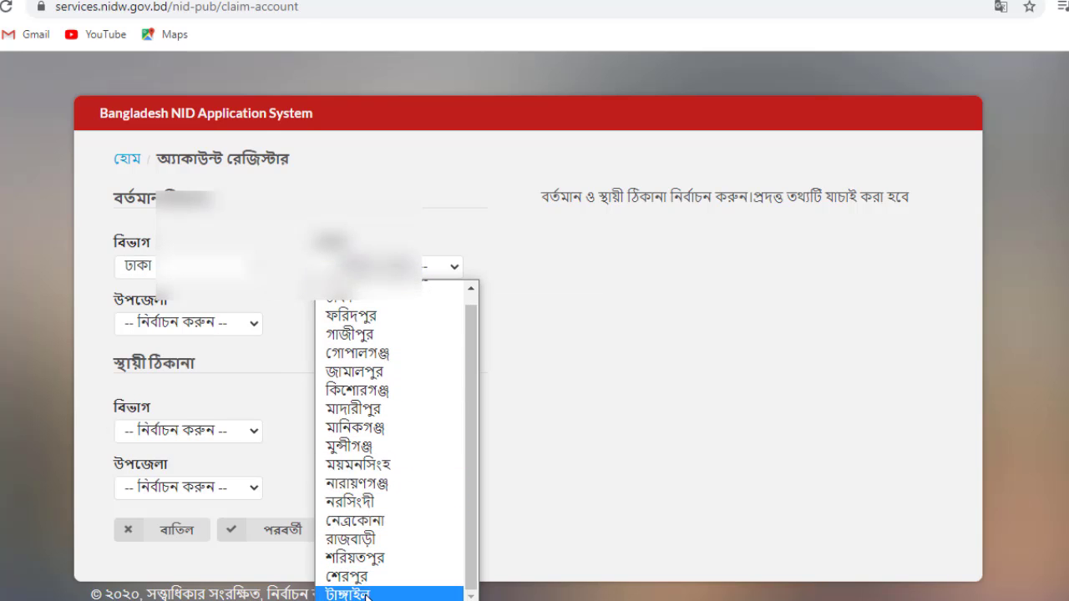
{"action": "left_click", "coordinate": [393, 589]}
{"action": "left_click", "coordinate": [234, 331]}
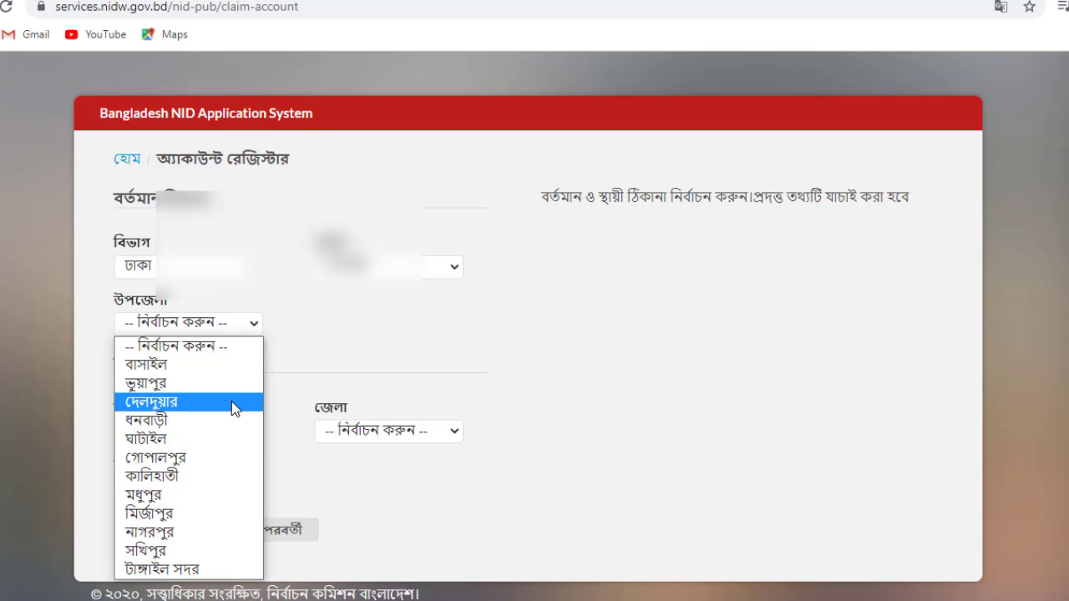
{"action": "left_click", "coordinate": [202, 495]}
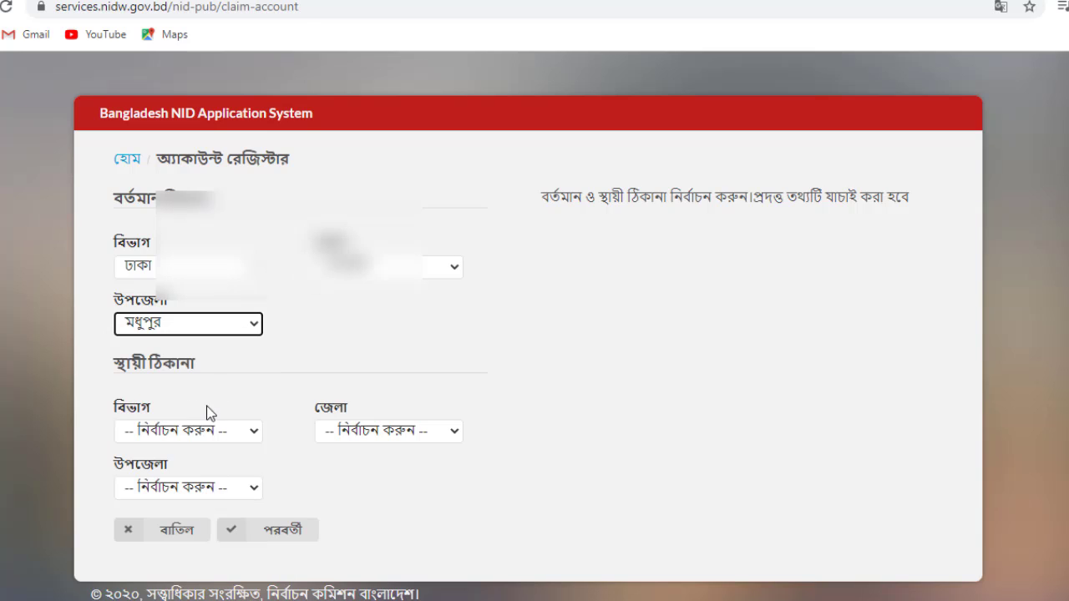
- Set the permanent address to ঢাকা, টাঙ্গাইল, মধুপুর and continue
{"action": "left_click", "coordinate": [251, 435]}
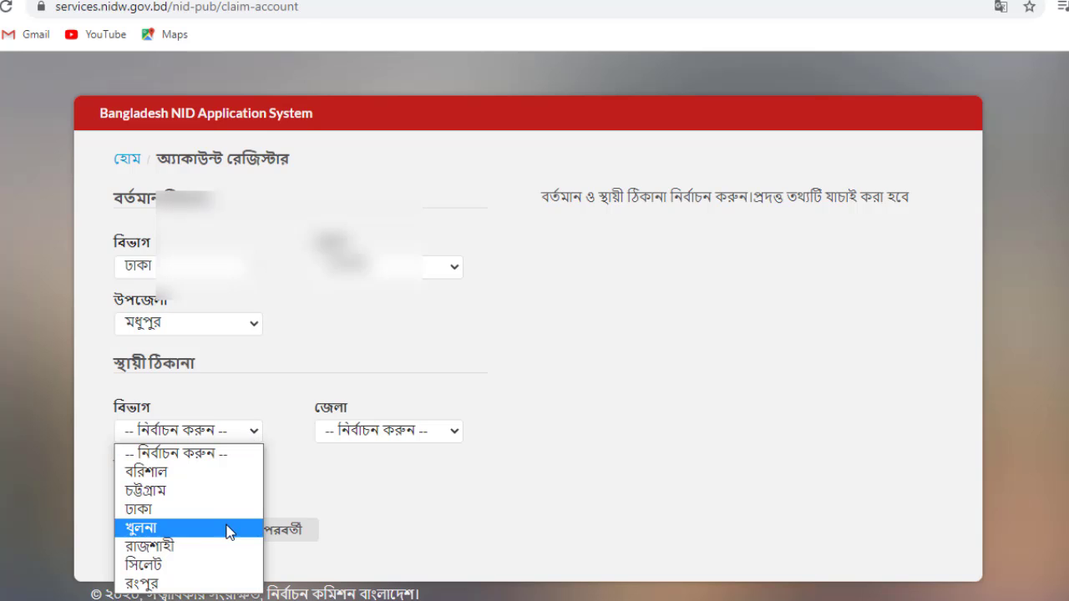
{"action": "left_click", "coordinate": [221, 509]}
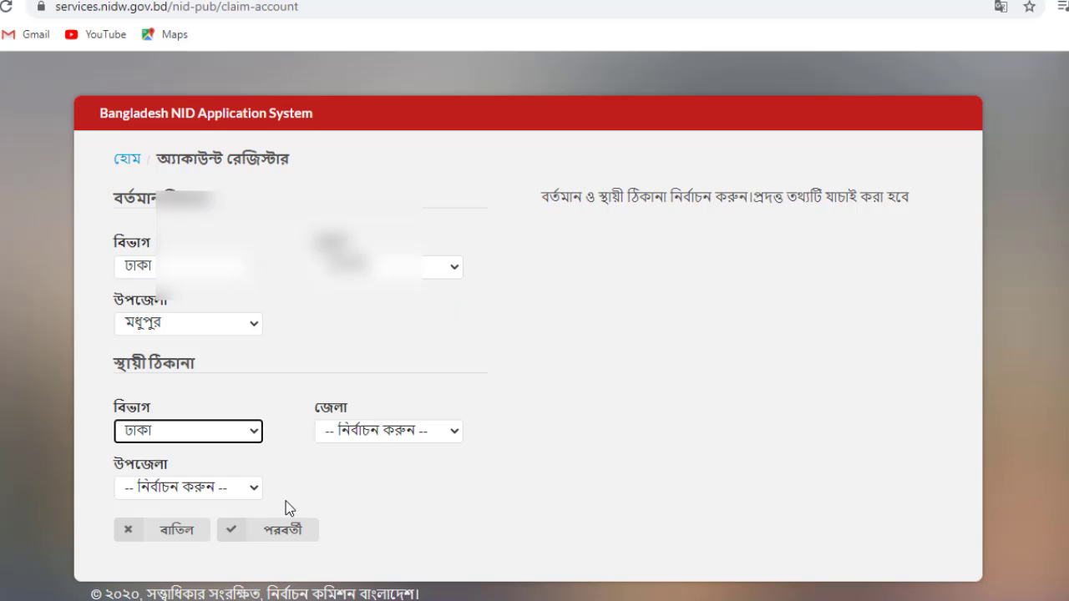
{"action": "left_click", "coordinate": [411, 441]}
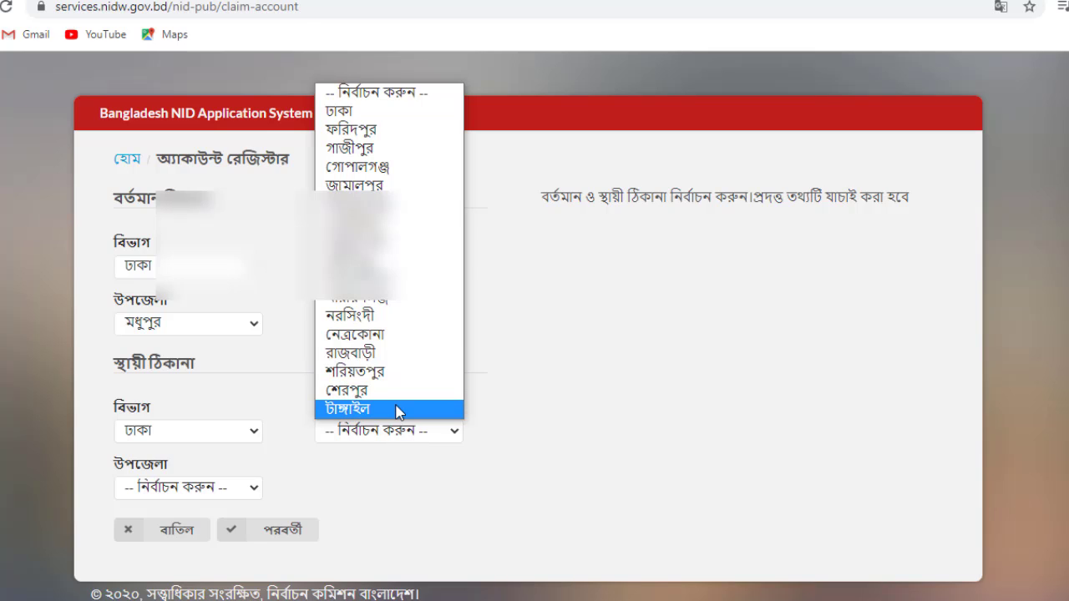
{"action": "left_click", "coordinate": [398, 411]}
{"action": "left_click", "coordinate": [207, 496]}
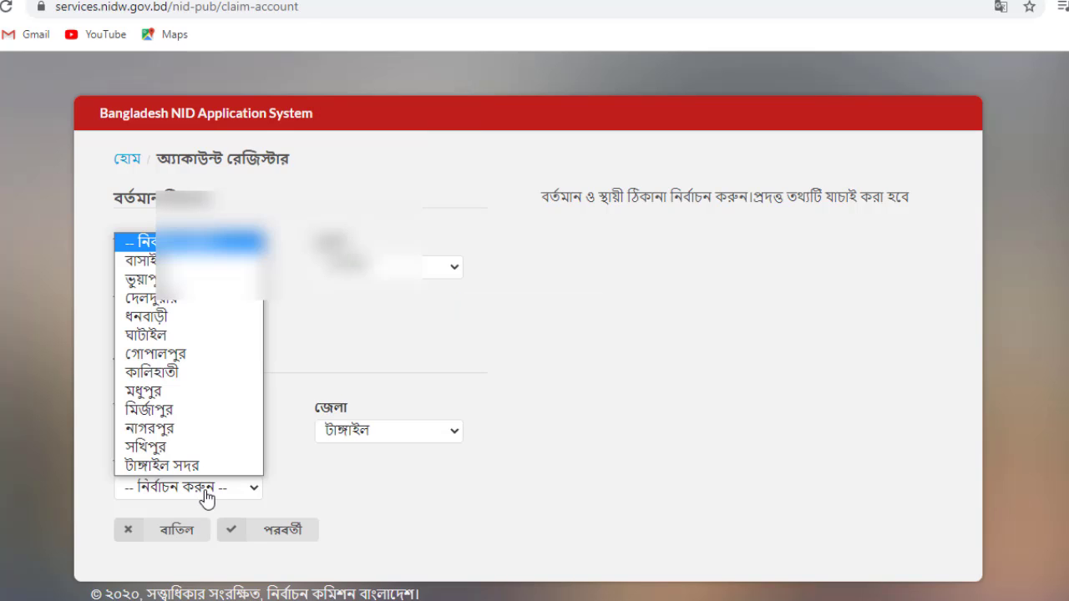
{"action": "left_click", "coordinate": [210, 391]}
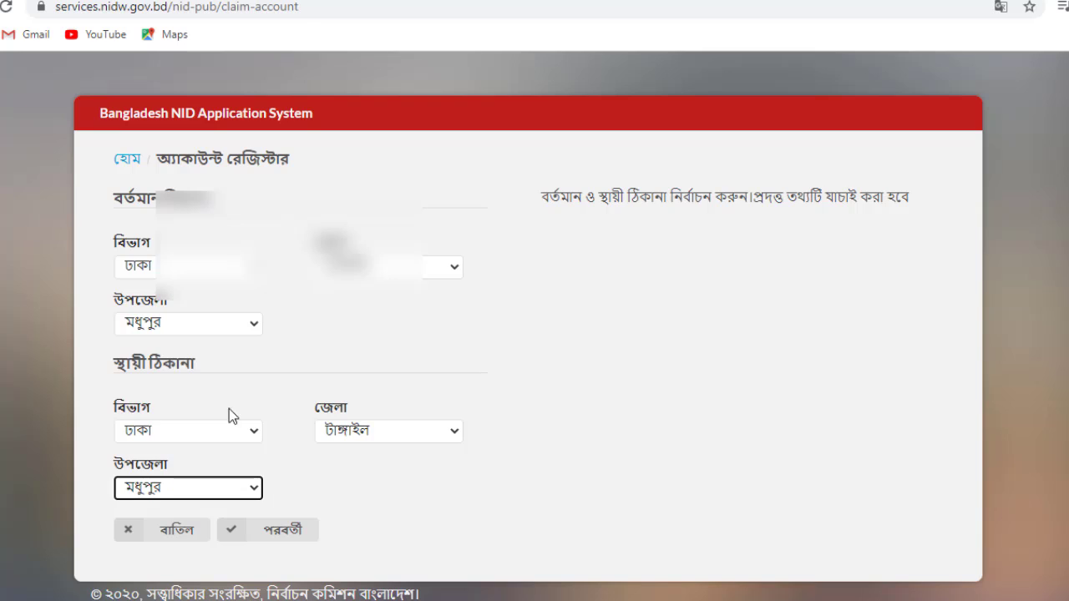
{"action": "left_click", "coordinate": [284, 530]}
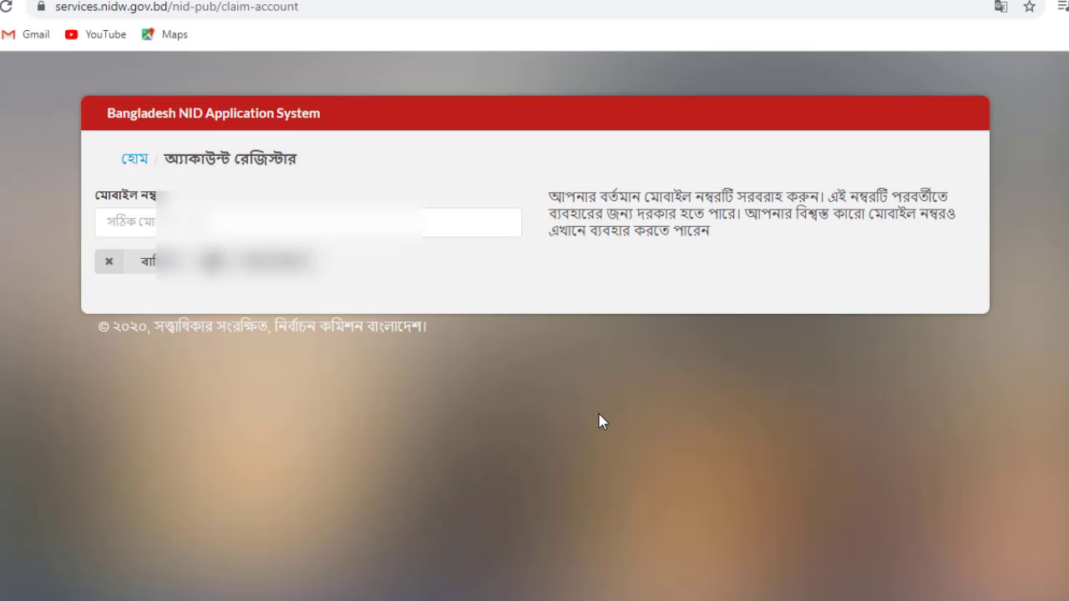
- Enter the account's mobile number and submit it for verification
{"action": "left_click", "coordinate": [293, 222]}
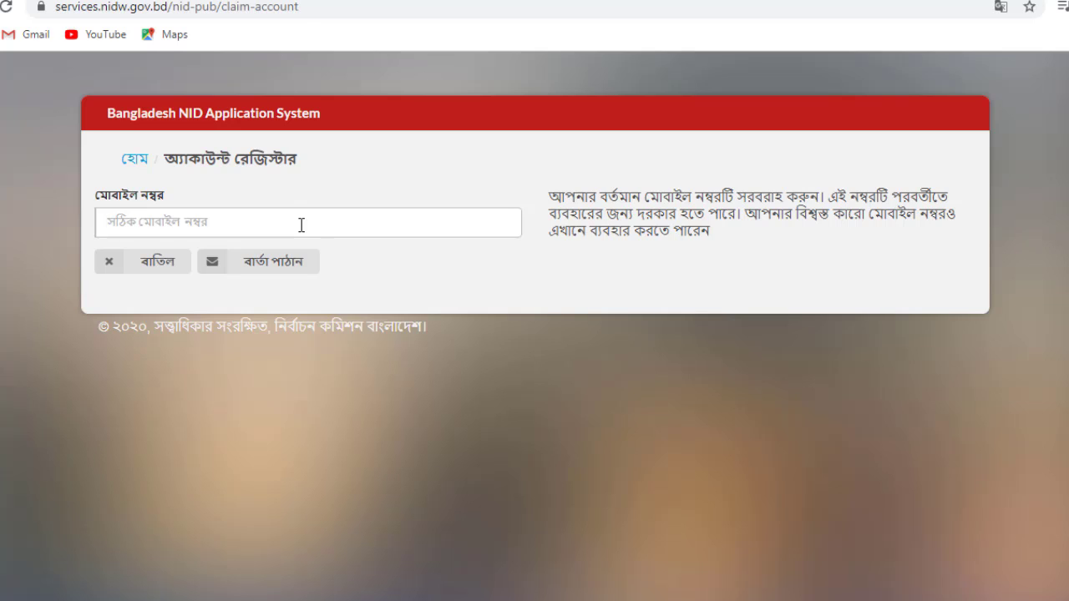
{"action": "type", "text": "0172727"}
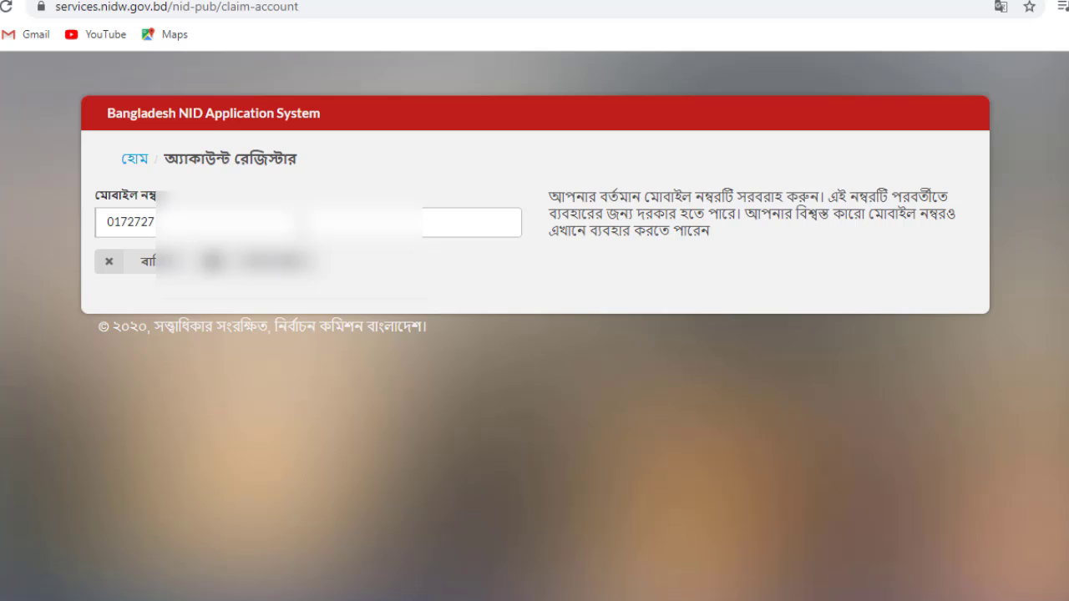
{"action": "type", "text": "2"}
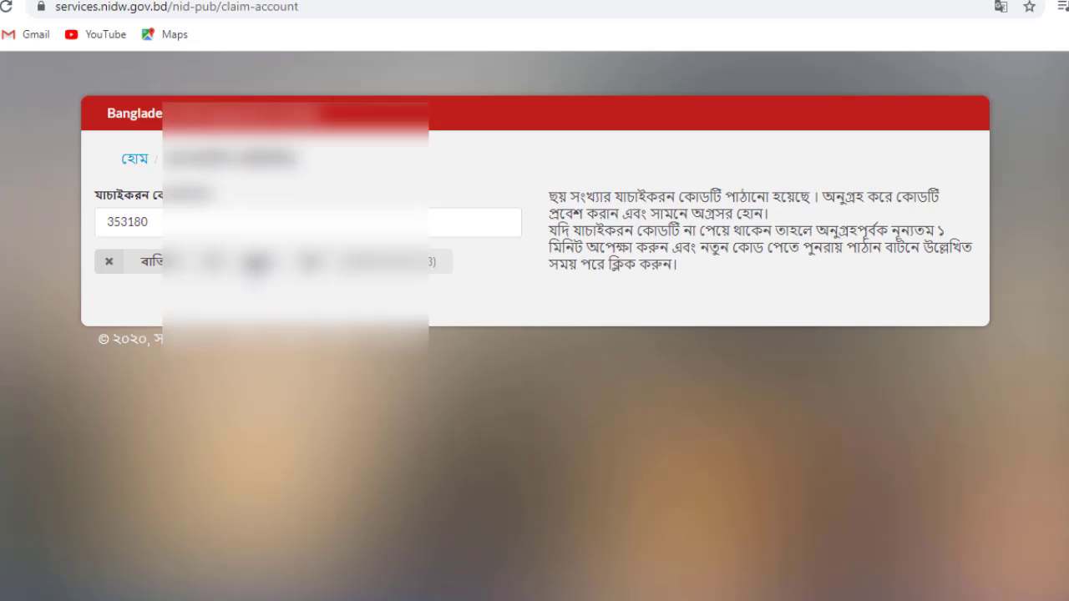
{"action": "key", "text": "Return"}
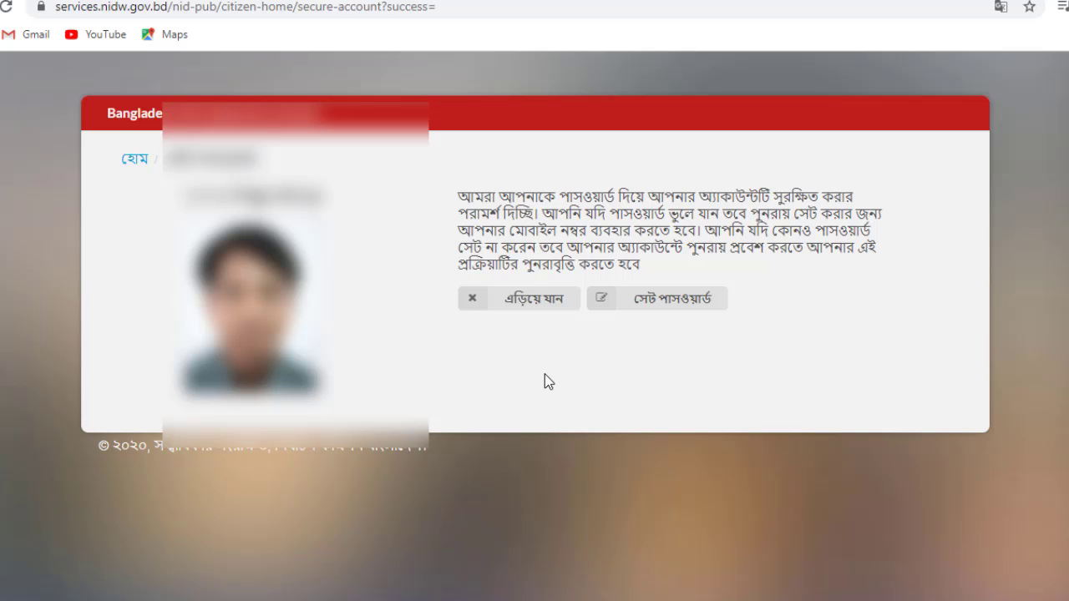
- Choose সেট পাসওয়ার্ড and enter the account username
{"action": "left_click", "coordinate": [666, 311]}
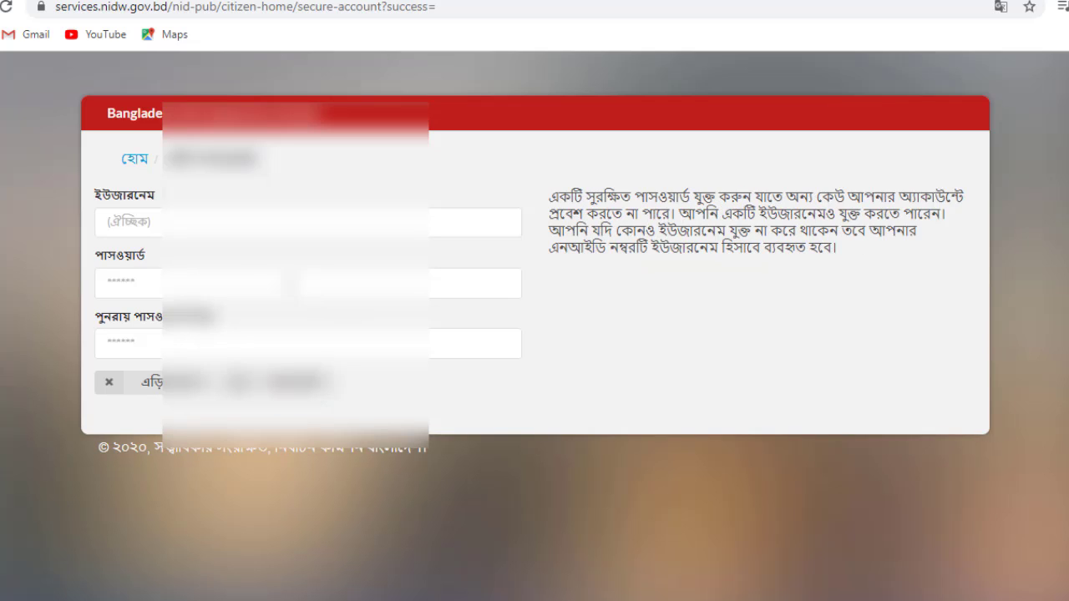
{"action": "left_click", "coordinate": [249, 222]}
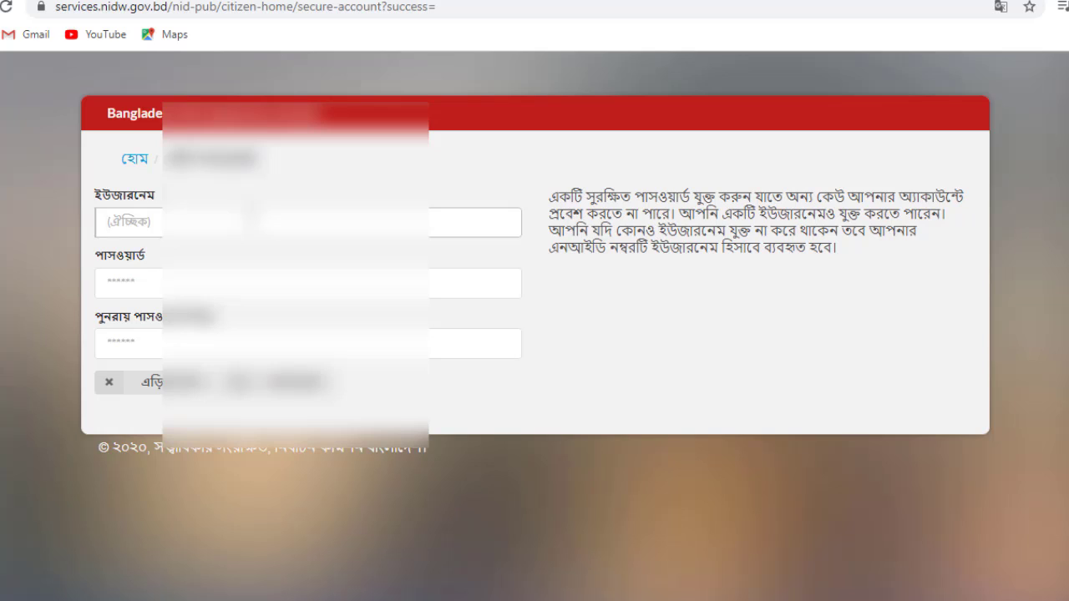
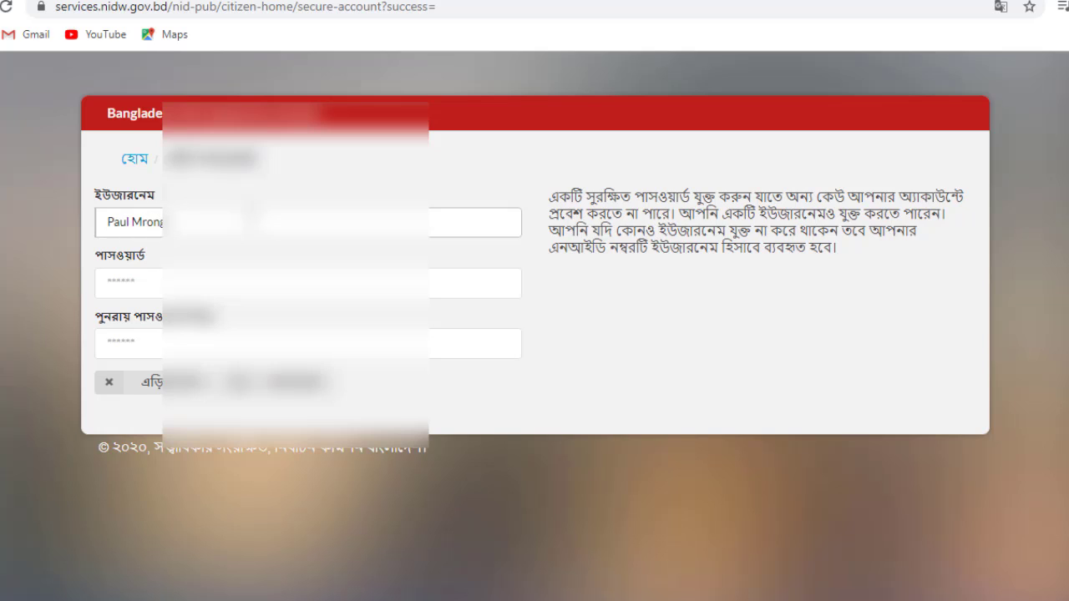
- Type the new password and retype it in the confirmation field
{"action": "left_click", "coordinate": [234, 282]}
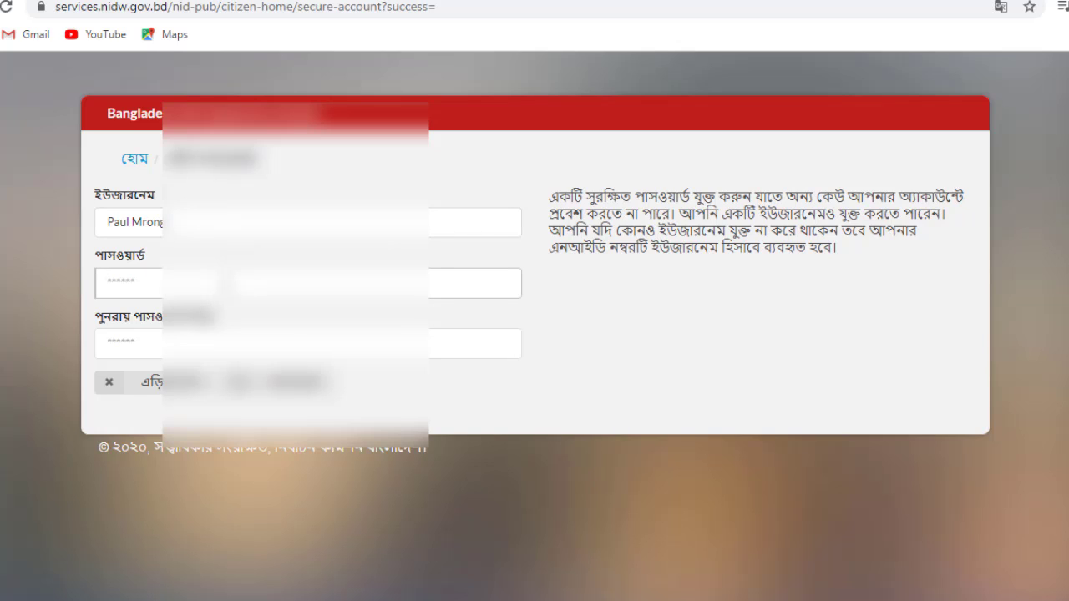
{"action": "type", "text": "••••"}
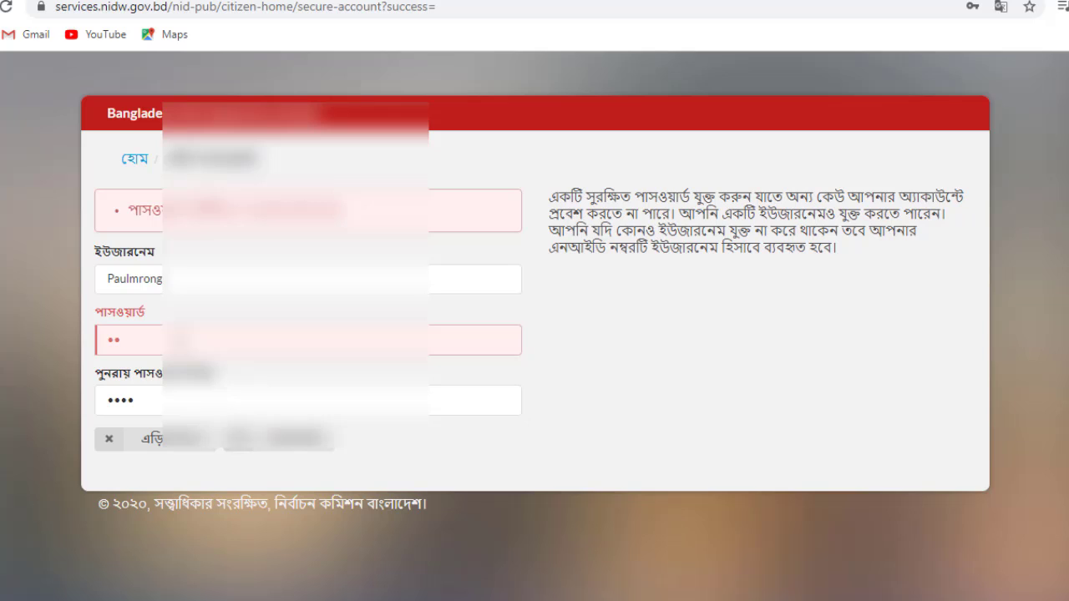
{"action": "type", "text": "••••••"}
{"action": "left_click", "coordinate": [192, 401]}
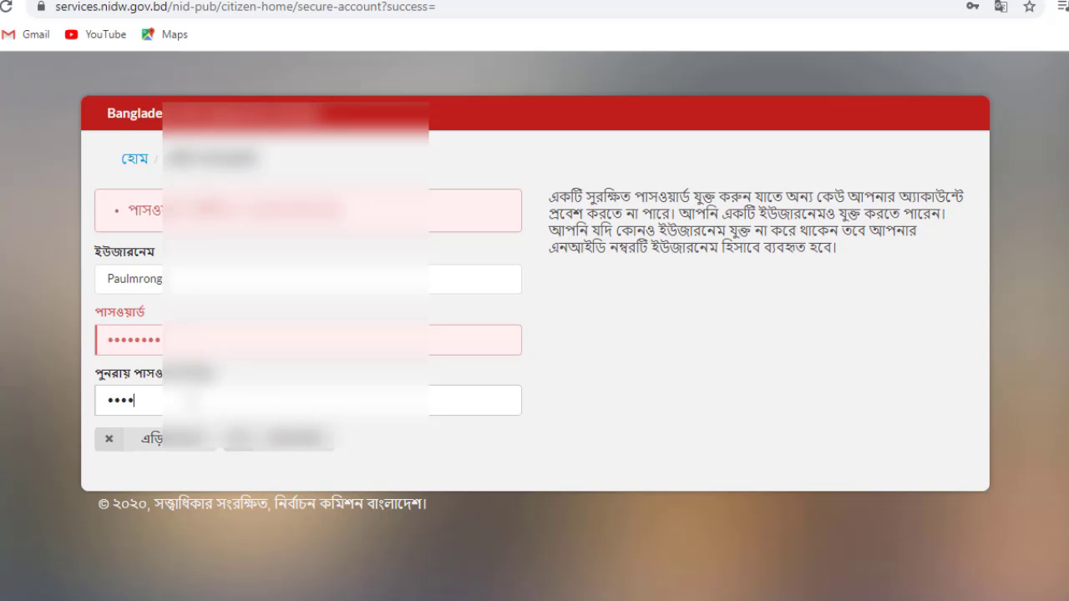
{"action": "key", "text": "BackSpace"}
{"action": "key", "text": "BackSpace"}
{"action": "key", "text": "BackSpace"}
{"action": "key", "text": "BackSpace"}
{"action": "type", "text": "••••••••"}
- Submit the credentials, decline Chrome's password saving, and open the ডাউনলোড NID page
{"action": "left_click", "coordinate": [293, 449]}
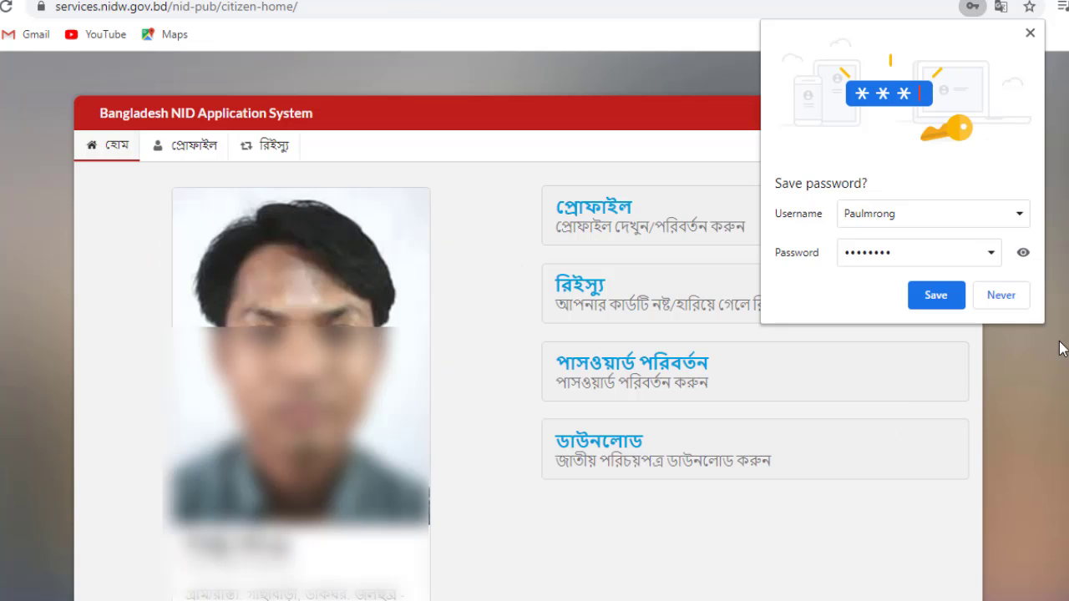
{"action": "left_click", "coordinate": [1012, 301]}
{"action": "left_click", "coordinate": [950, 424]}
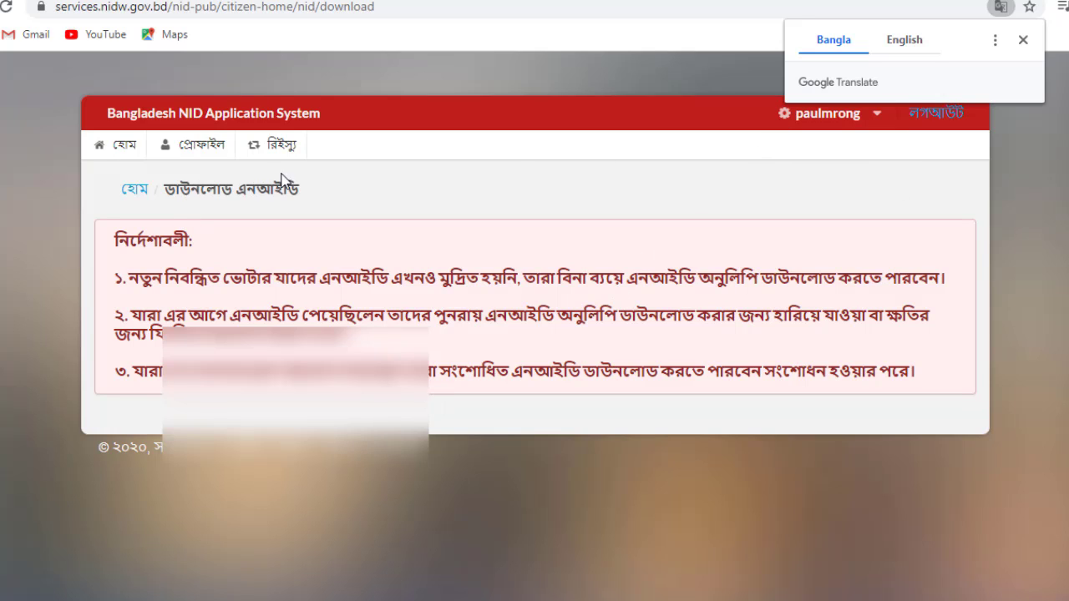
{"action": "left_click", "coordinate": [189, 194]}
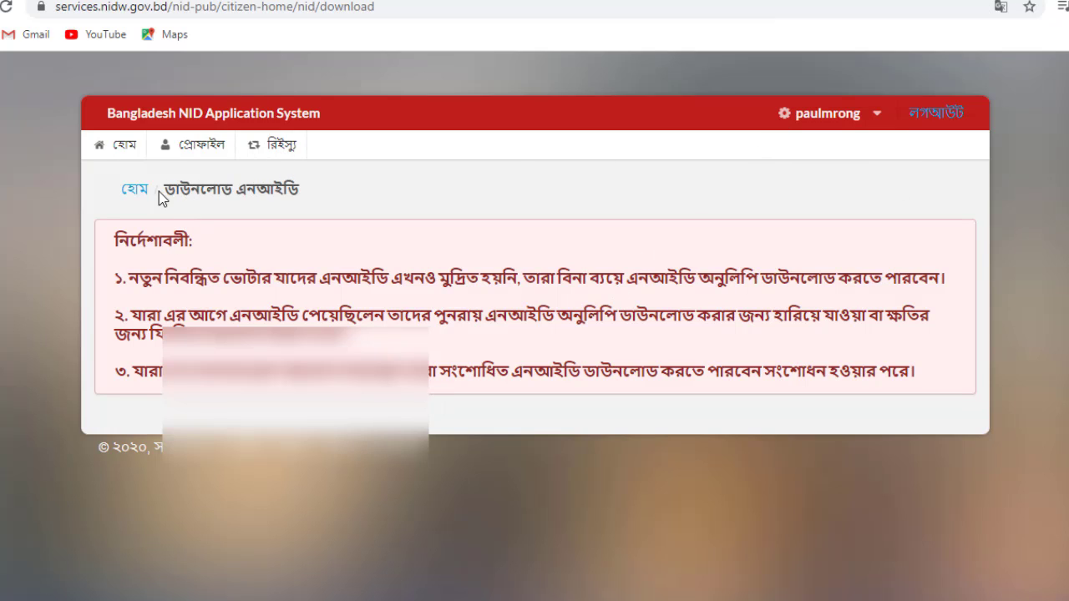